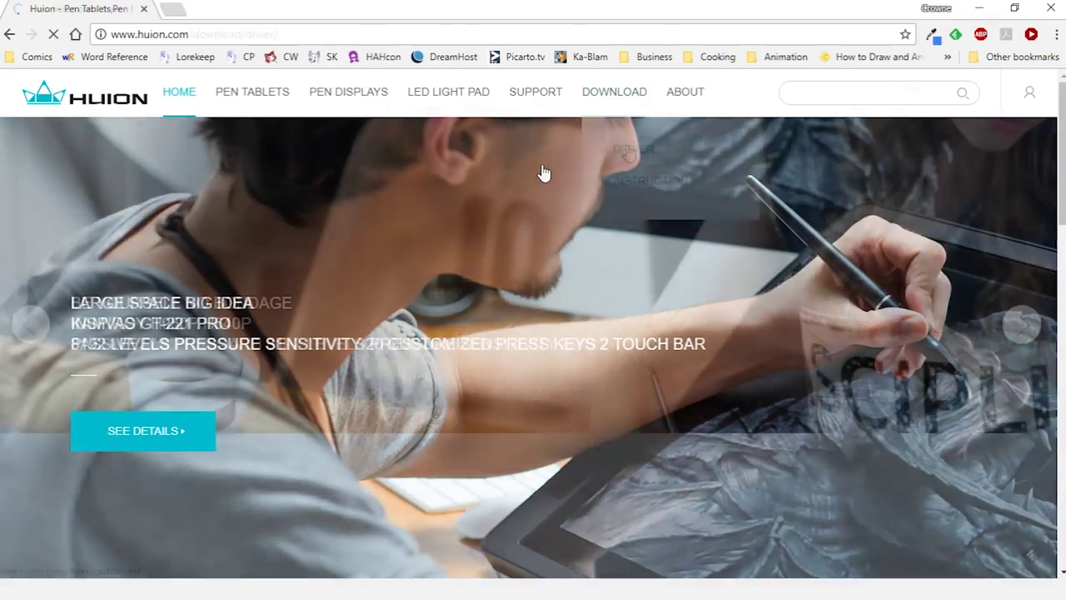
Go to the Huion driver download page to get the GT-191 Windows driver zip
mouse_move(614, 91)
click(631, 149)
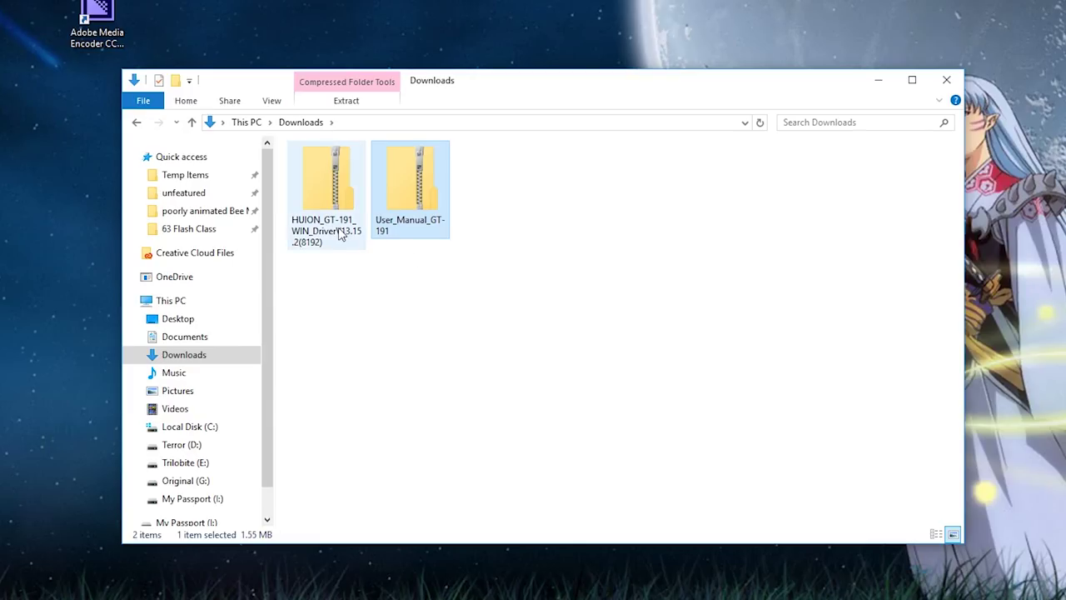
Extract the driver zip into Downloads and run TabletDriverInstaller from the HuionTablet_WinDriver_v13.15.2 folder
right_click(339, 229)
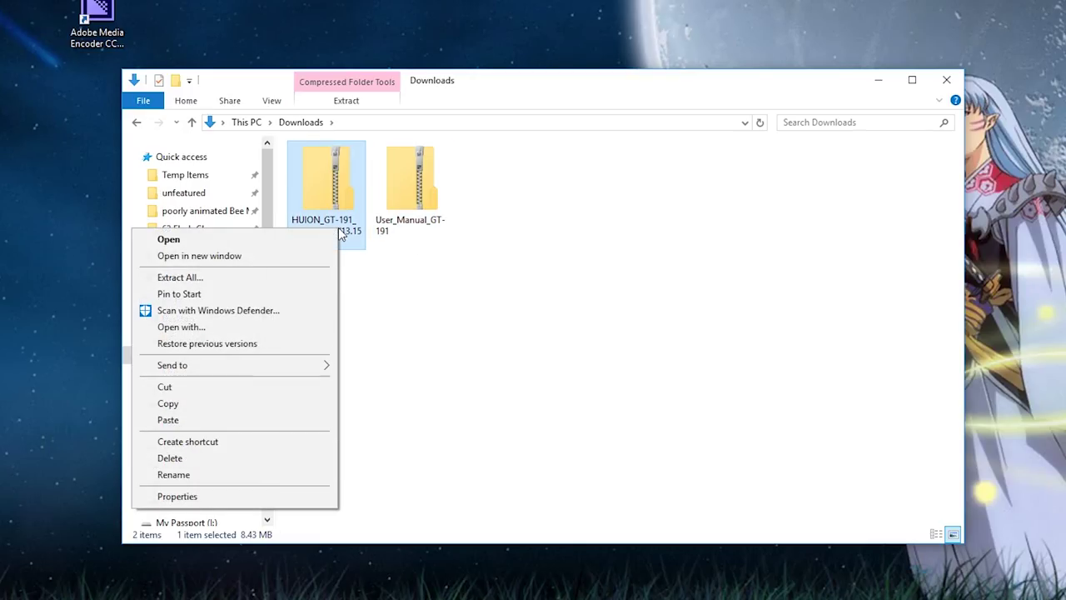
click(250, 277)
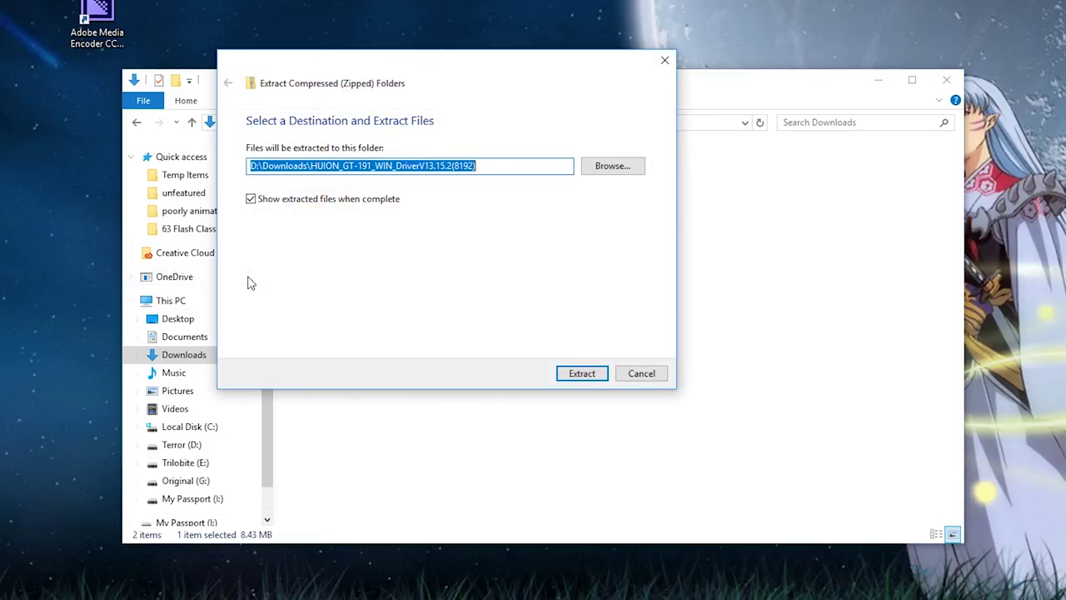
click(605, 374)
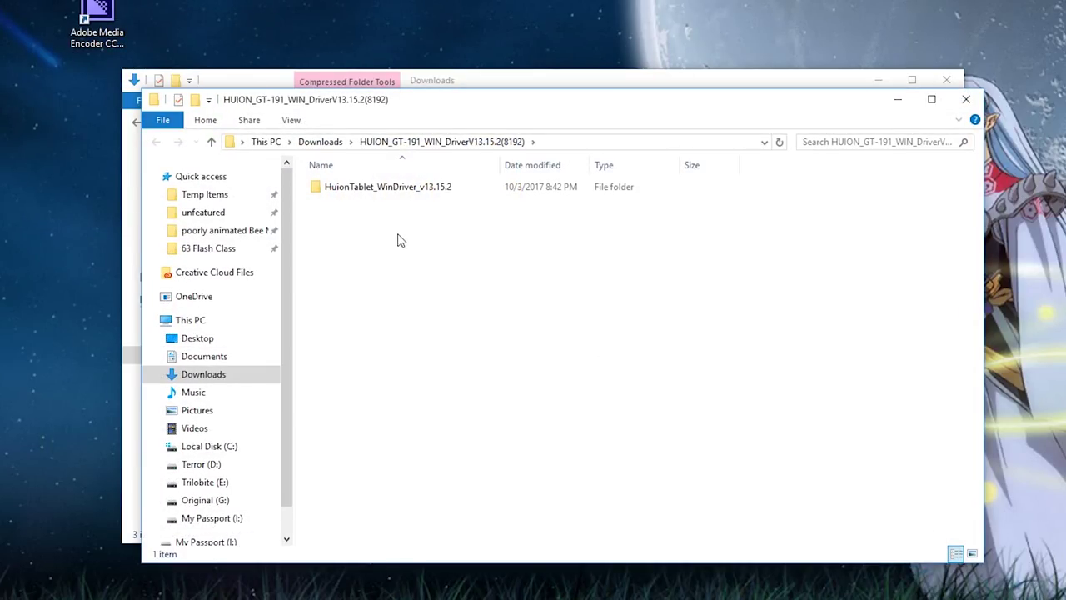
double_click(400, 195)
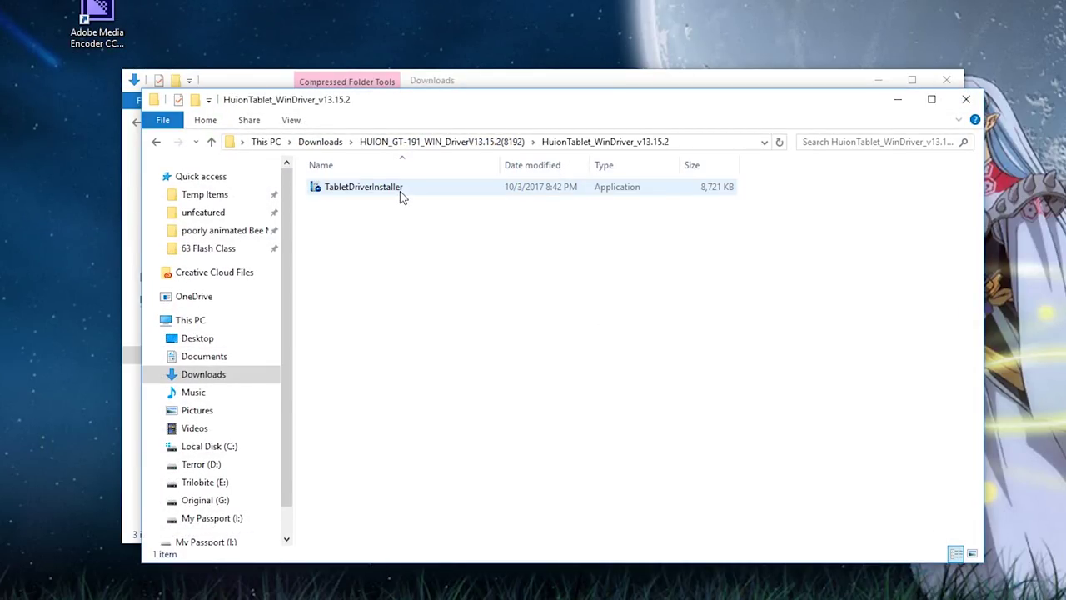
double_click(399, 194)
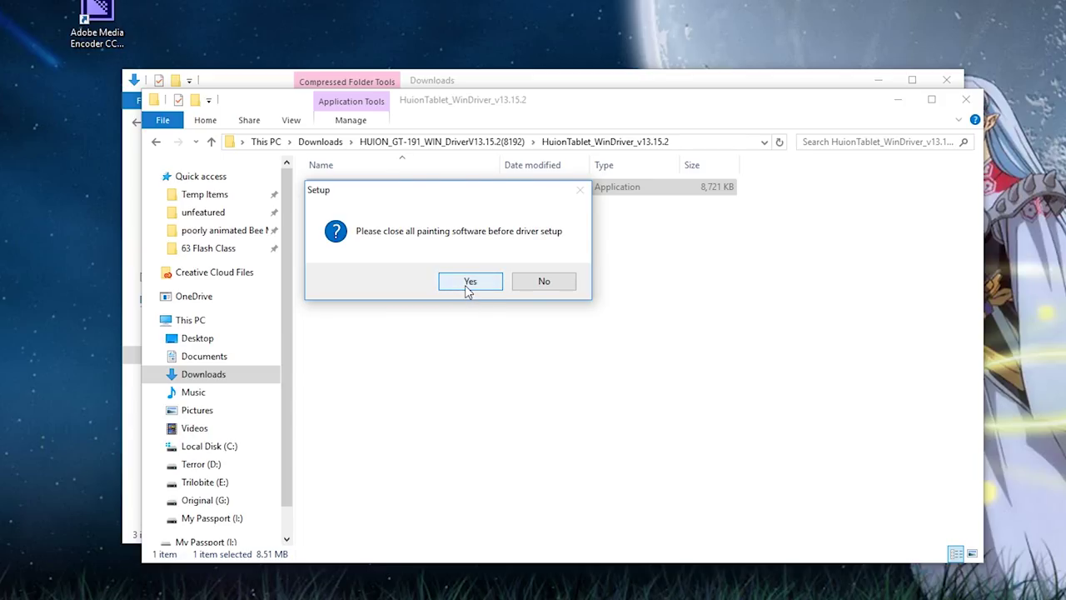
Run the Huion Tablet setup wizard with the default location, folder and tasks
click(470, 281)
click(527, 349)
click(544, 352)
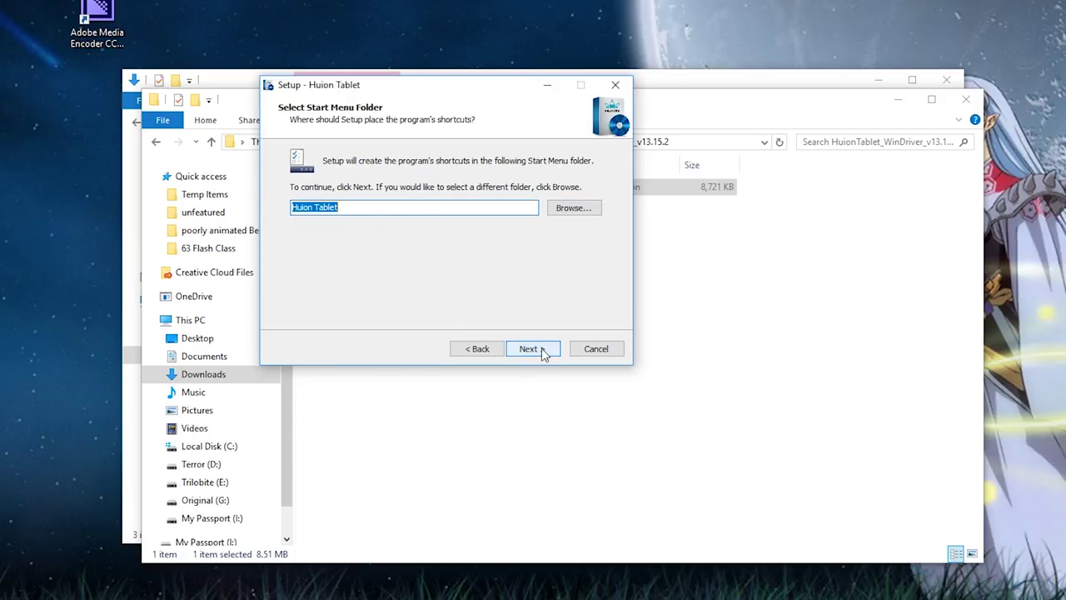
click(544, 350)
click(544, 350)
click(543, 350)
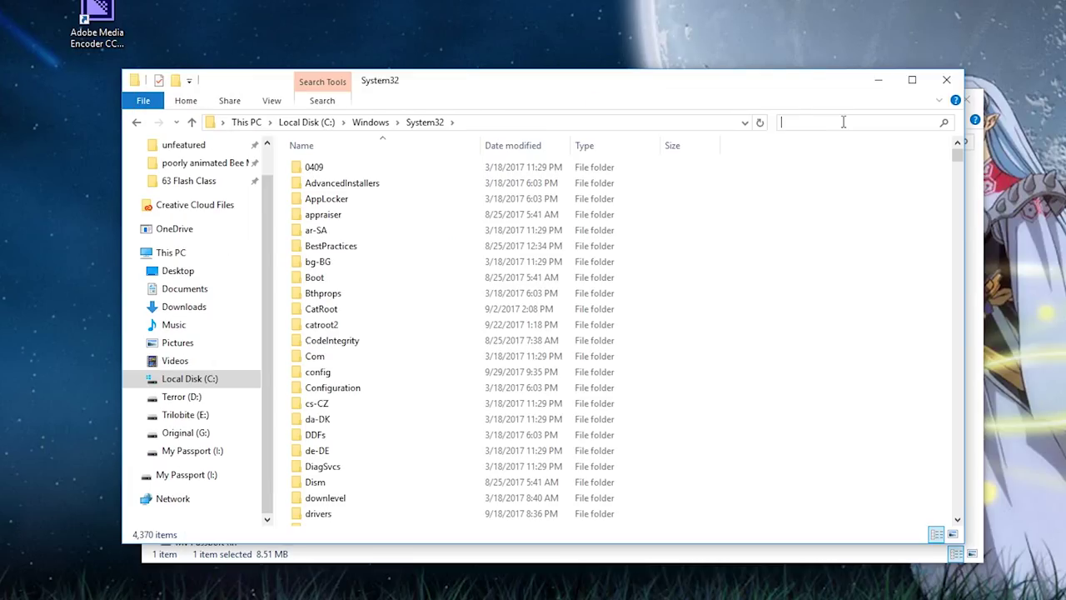
Delete the conflicting Wintab32.dll from System32 with admin permission, retry, and finish setup
text(wintab)
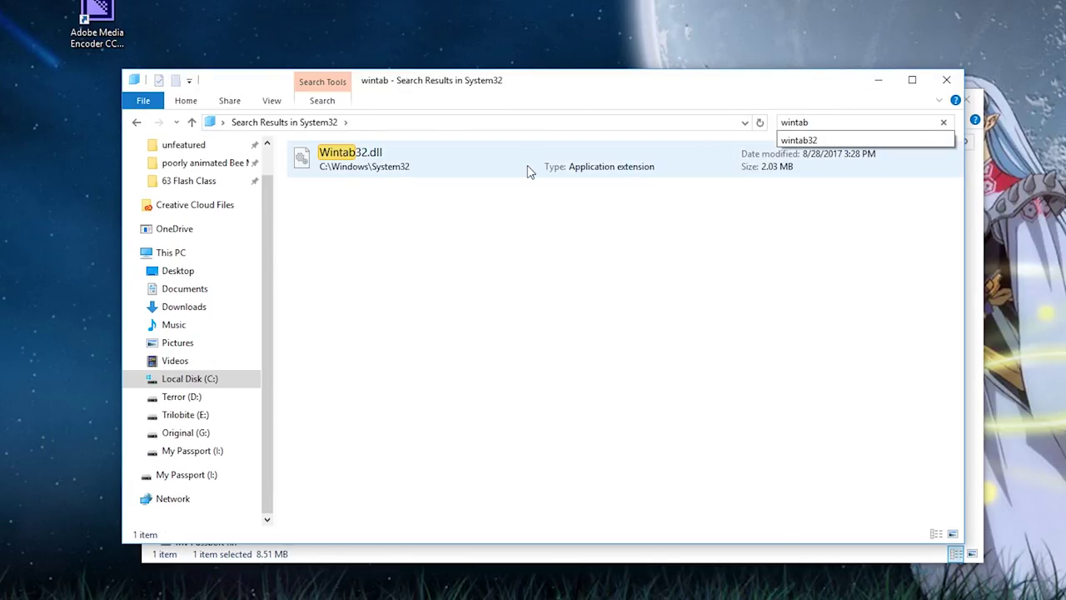
click(532, 170)
key(Delete)
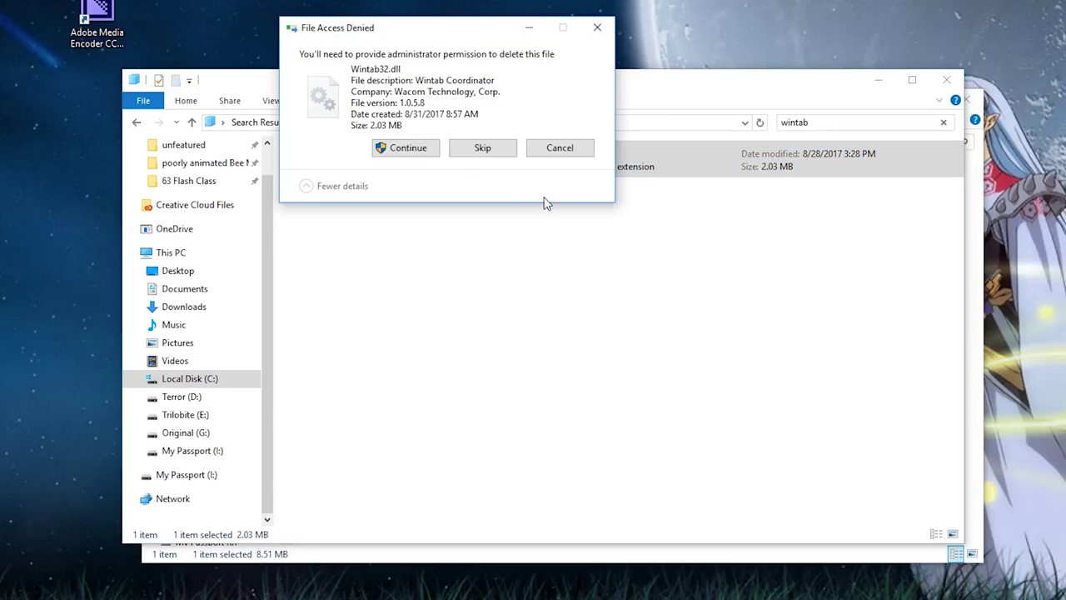
click(409, 150)
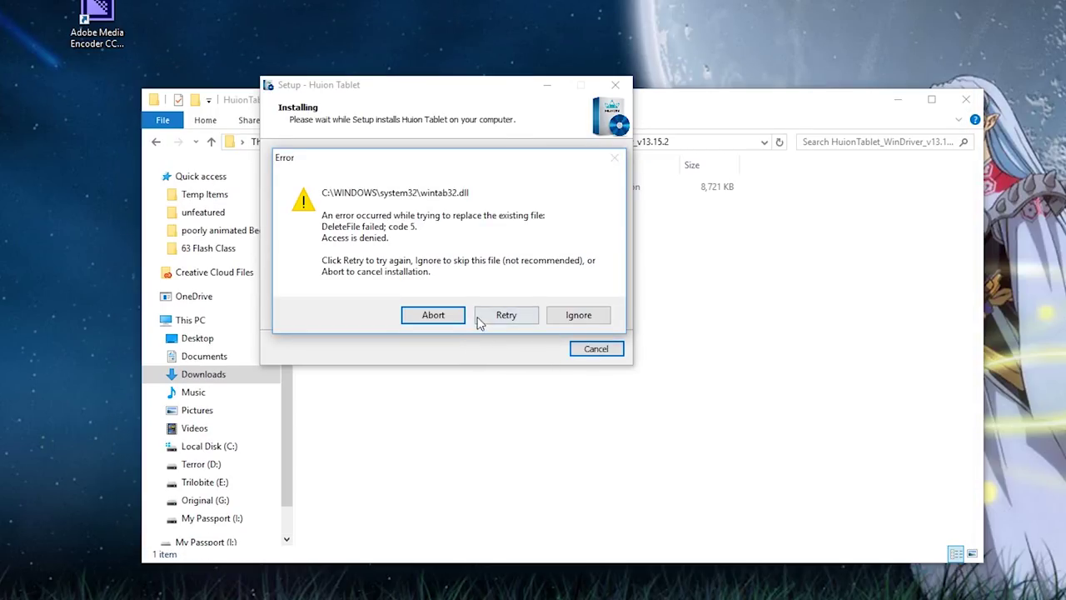
click(496, 314)
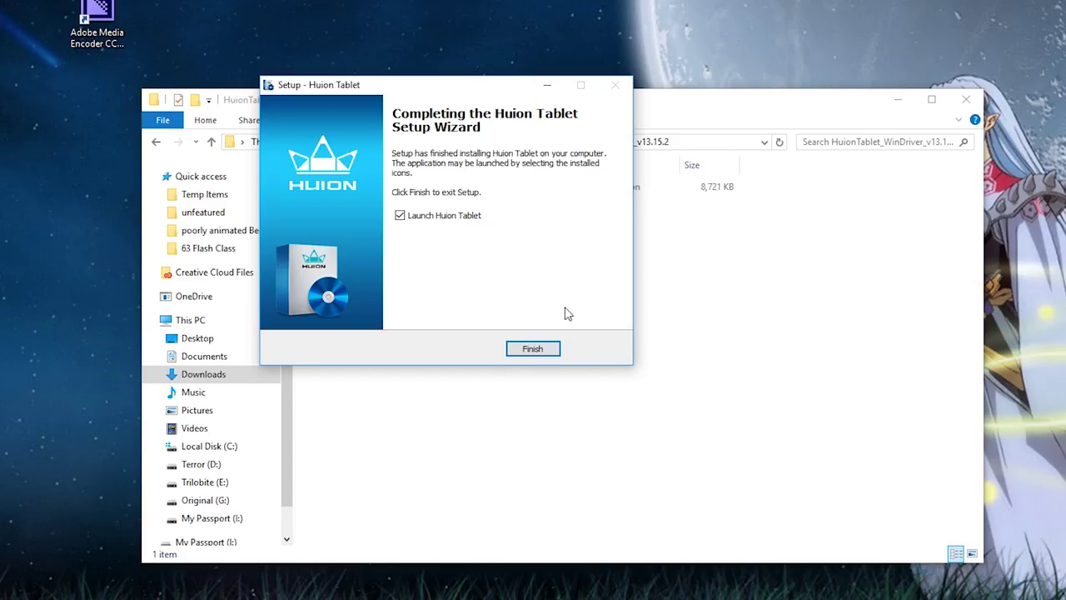
click(537, 353)
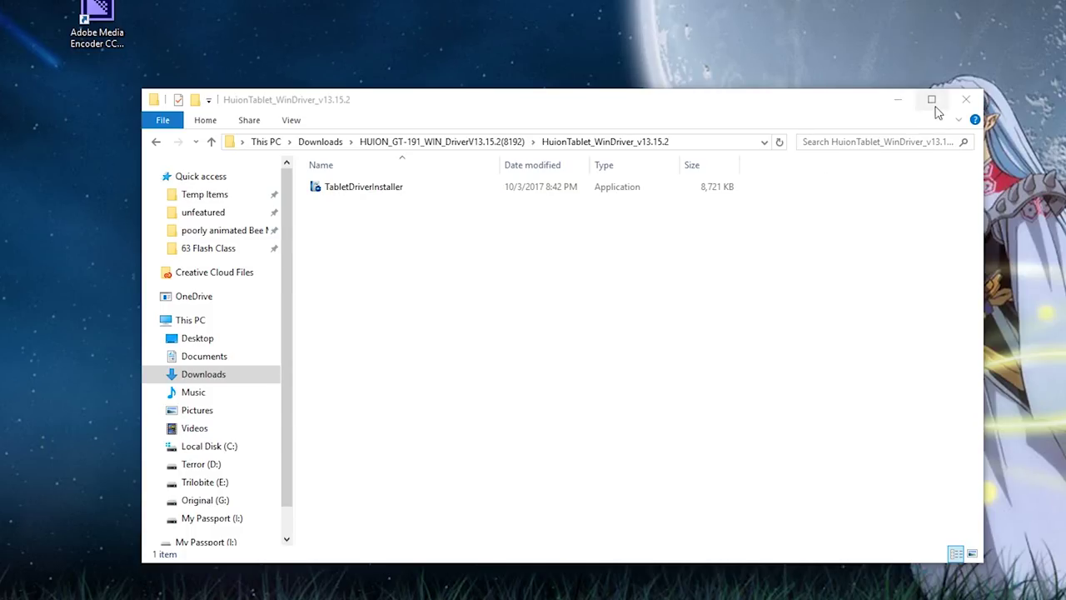
Close the driver folder and run the Huion Tablet desktop shortcut as administrator
click(966, 100)
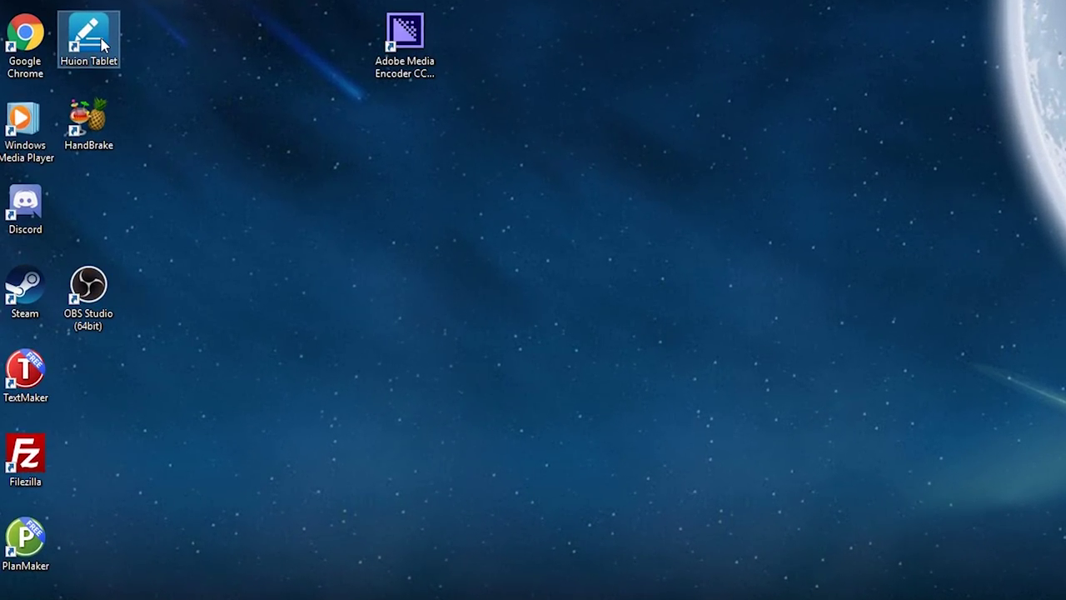
right_click(100, 39)
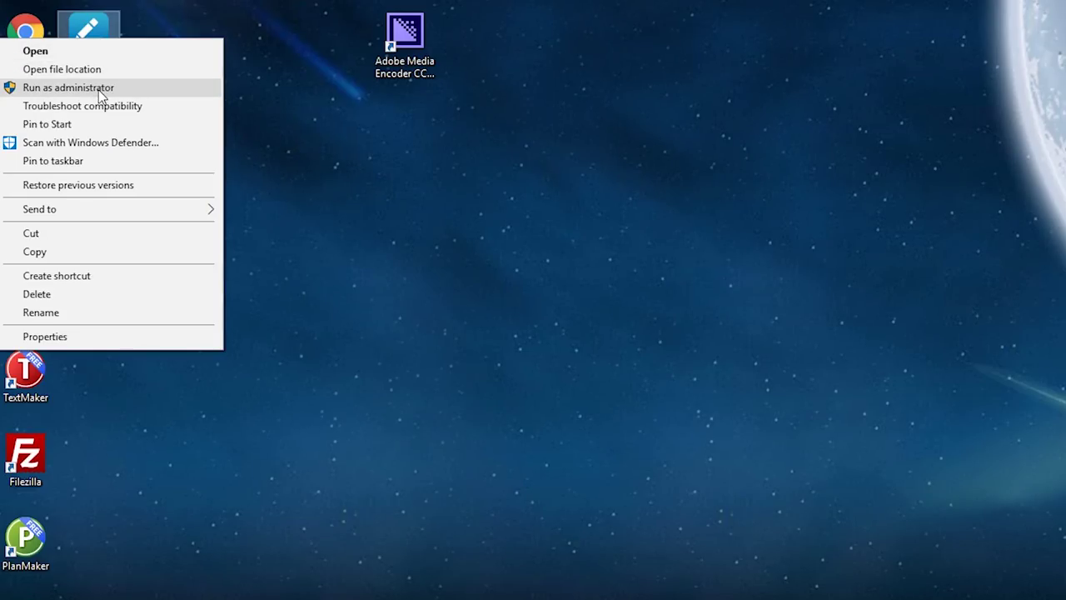
click(98, 90)
Draw pen pressure test strokes, trying sensitivity at +1 and then -1
click(209, 172)
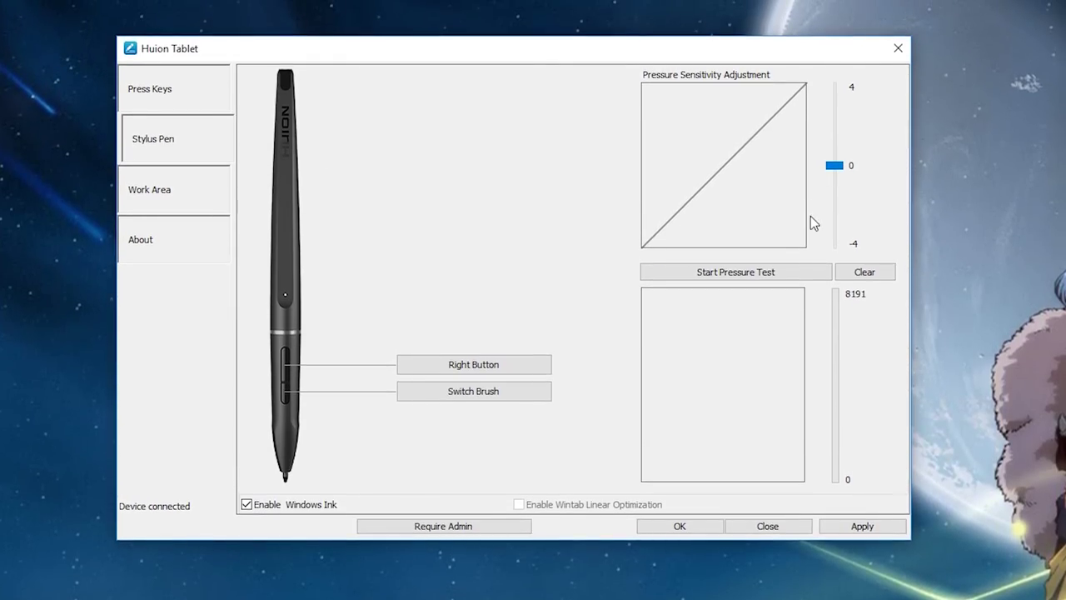
click(791, 271)
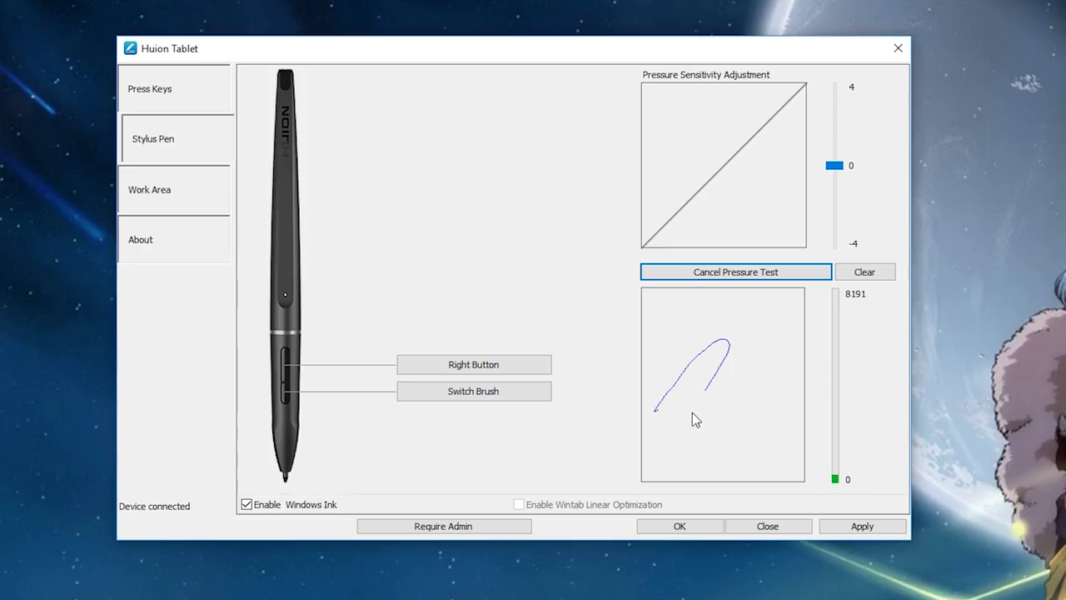
drag(692, 414, 762, 451)
click(865, 271)
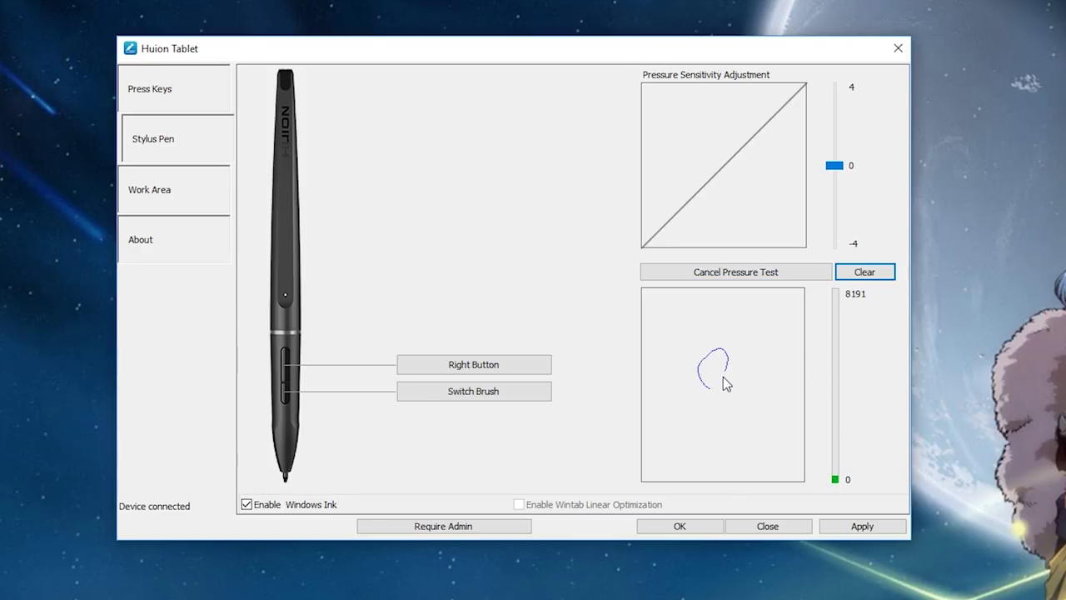
drag(725, 383, 755, 437)
drag(839, 165, 836, 145)
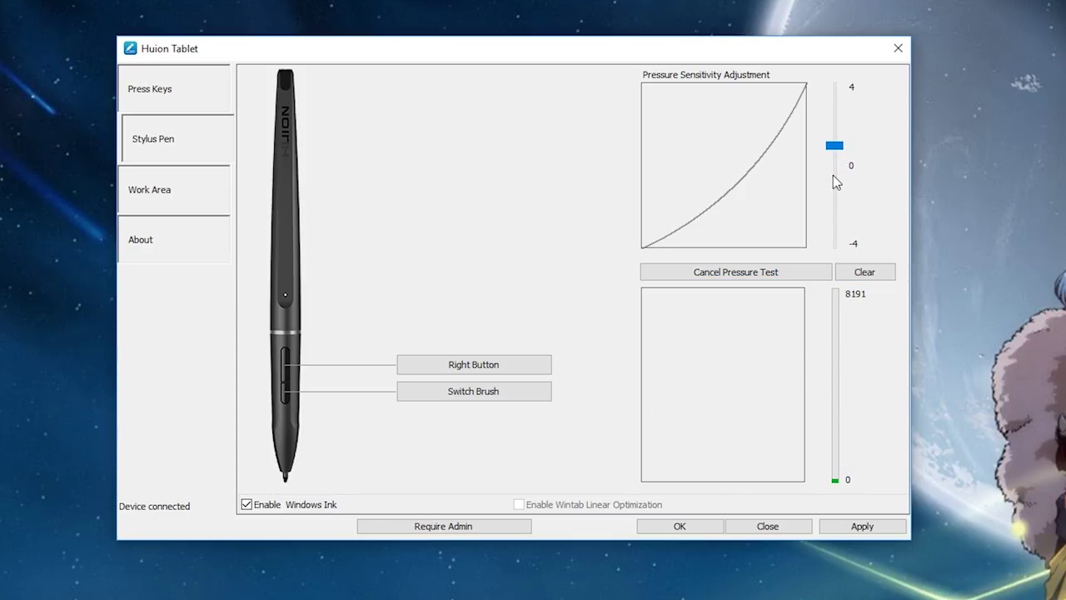
drag(733, 379, 746, 416)
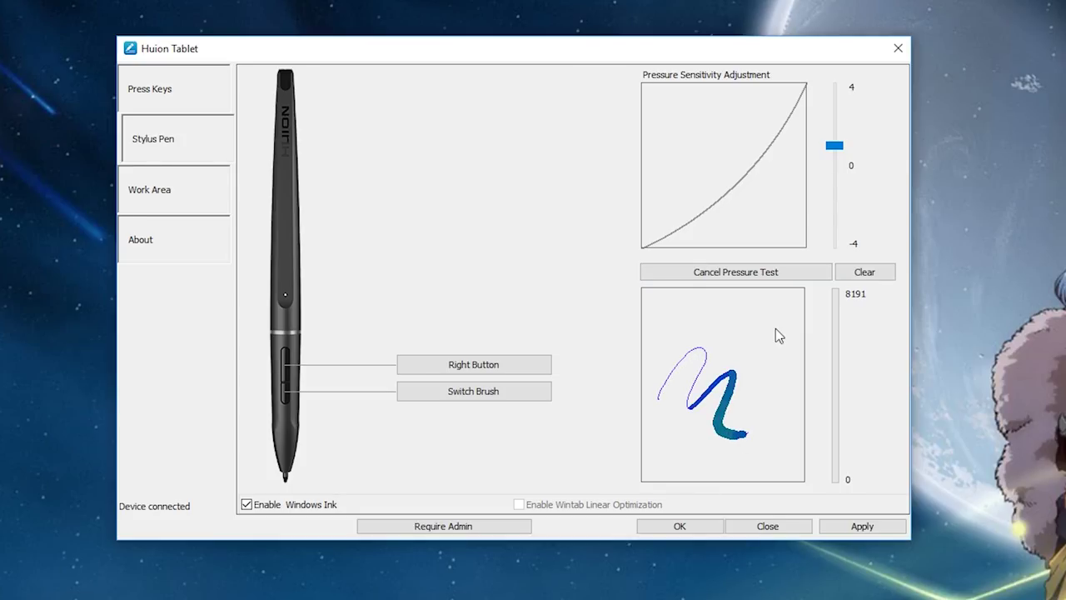
drag(834, 145, 838, 182)
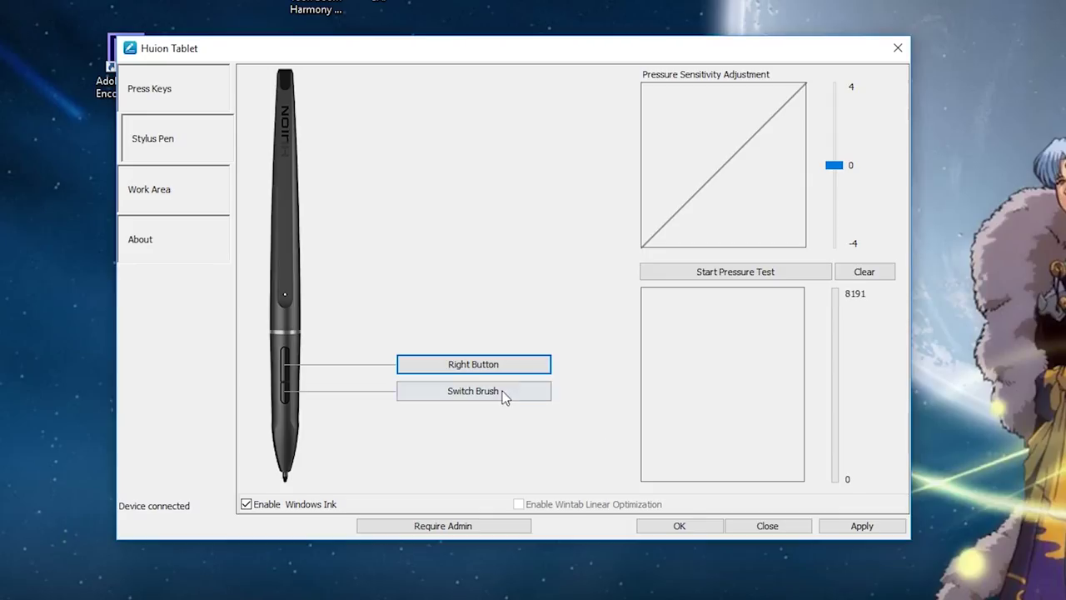
Map the lower pen button to Ctrl+Z instead of Switch Brush, toggle Windows Ink, and apply
click(502, 394)
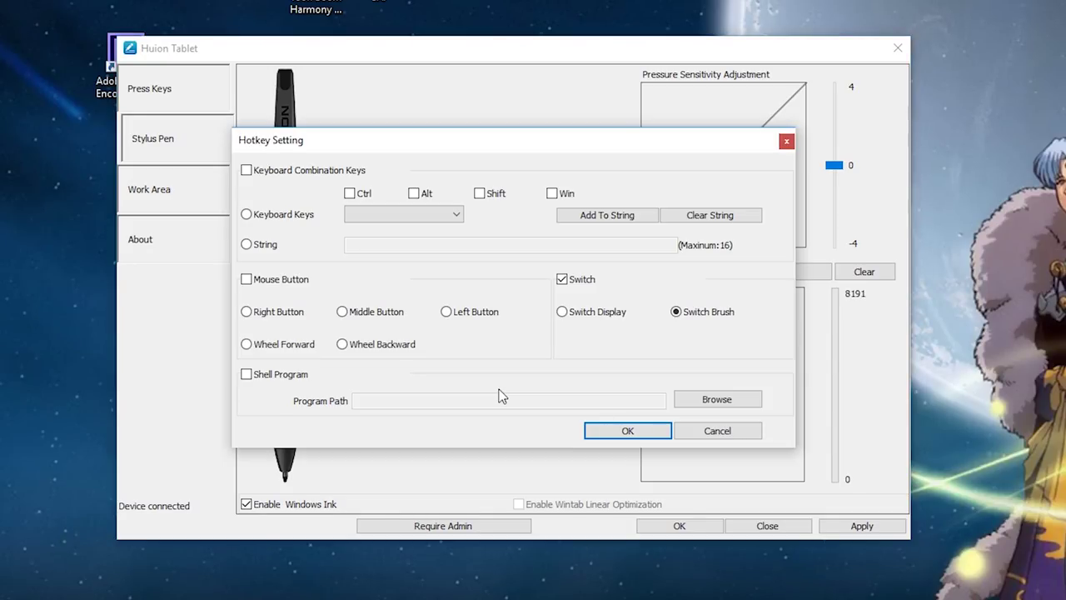
click(297, 170)
click(349, 193)
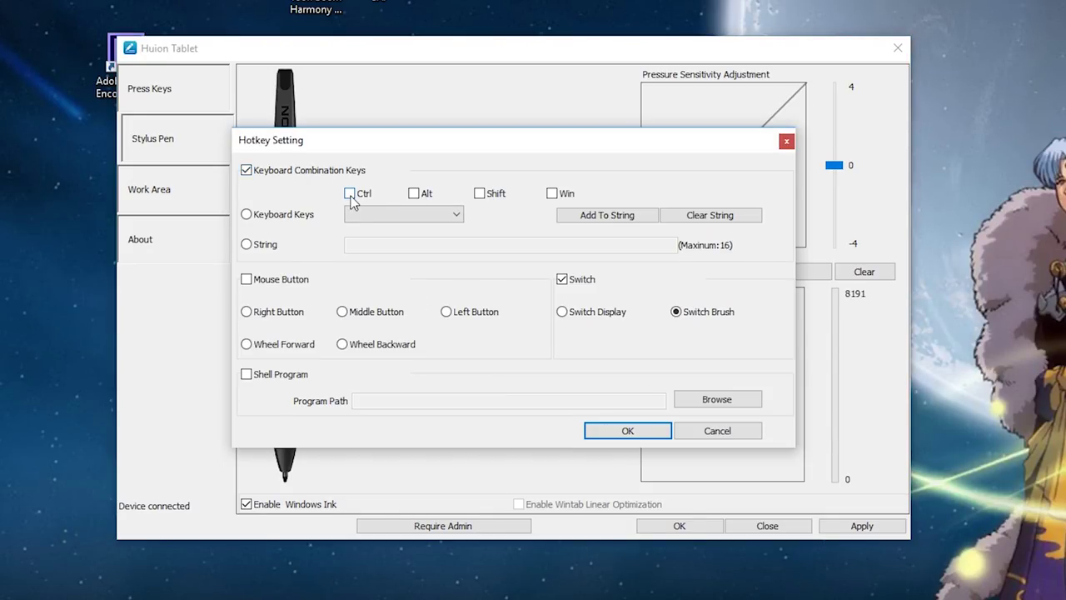
click(305, 214)
click(392, 215)
drag(464, 269, 464, 334)
click(391, 289)
click(563, 280)
click(624, 430)
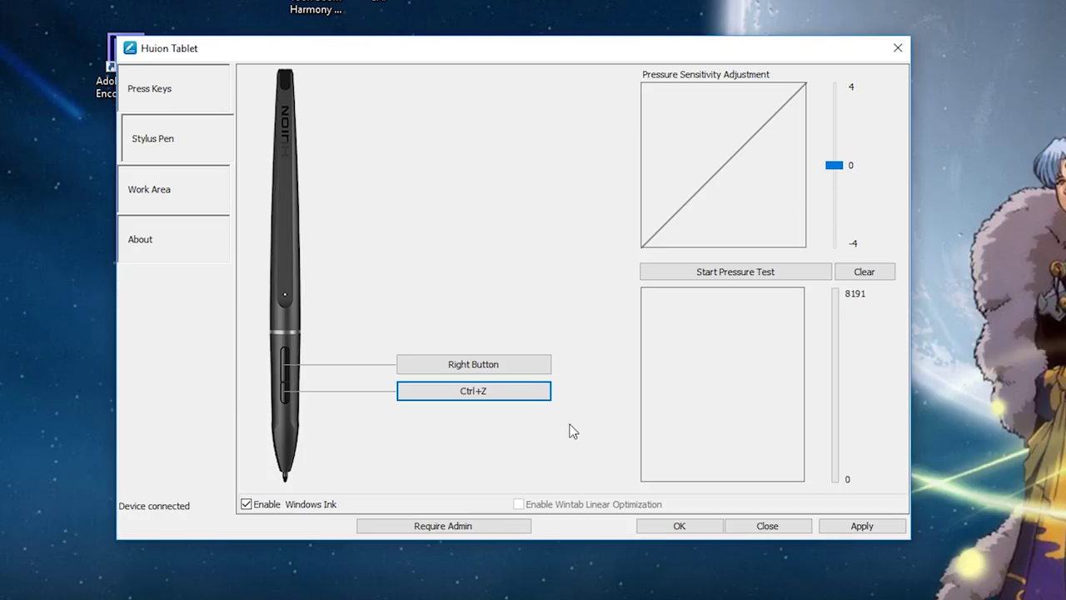
click(246, 505)
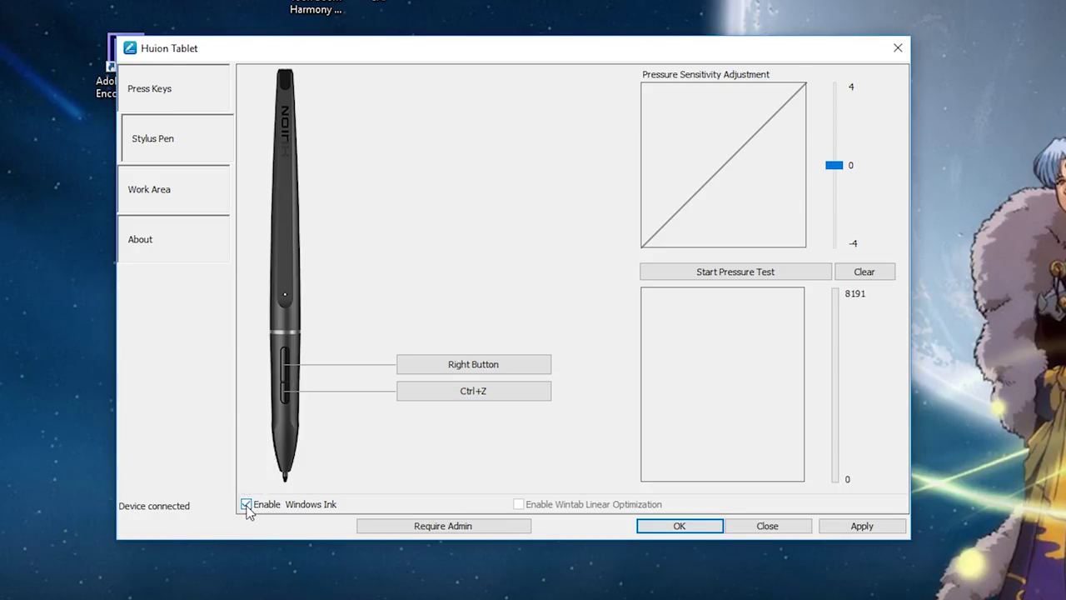
click(858, 525)
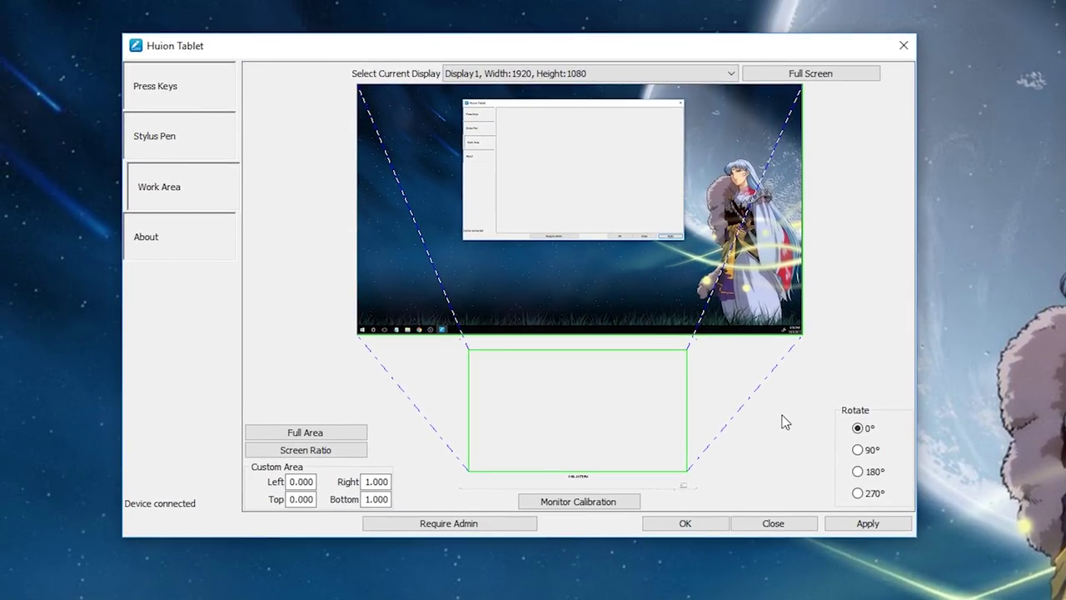
Start Monitor Calibration from the Work Area page
click(614, 506)
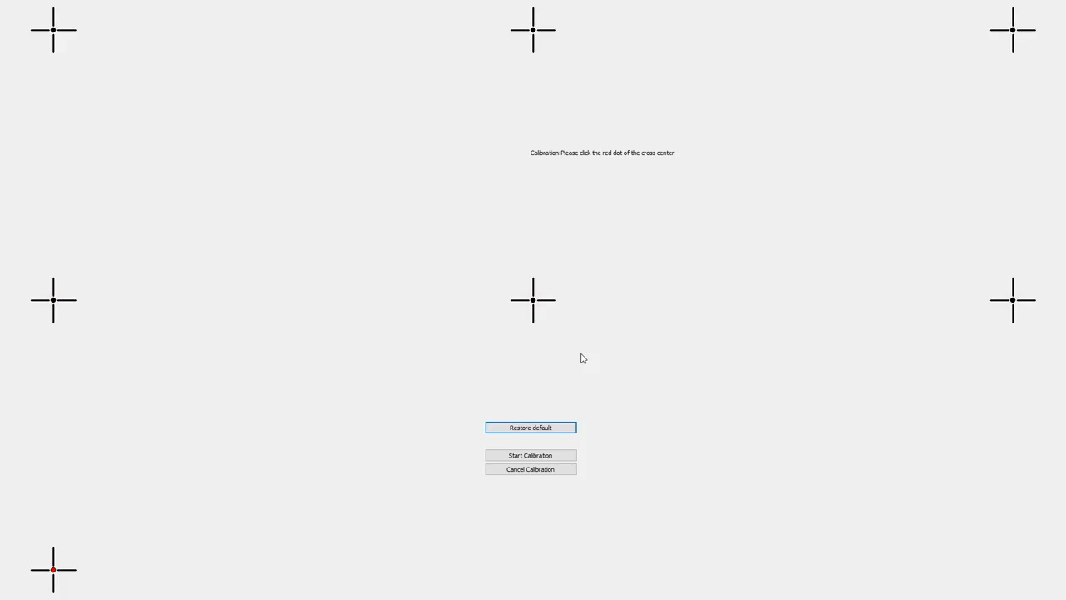
Tap the last calibration point, then sketch the character's head, beak, mouth and eyes in Photoshop
click(1013, 570)
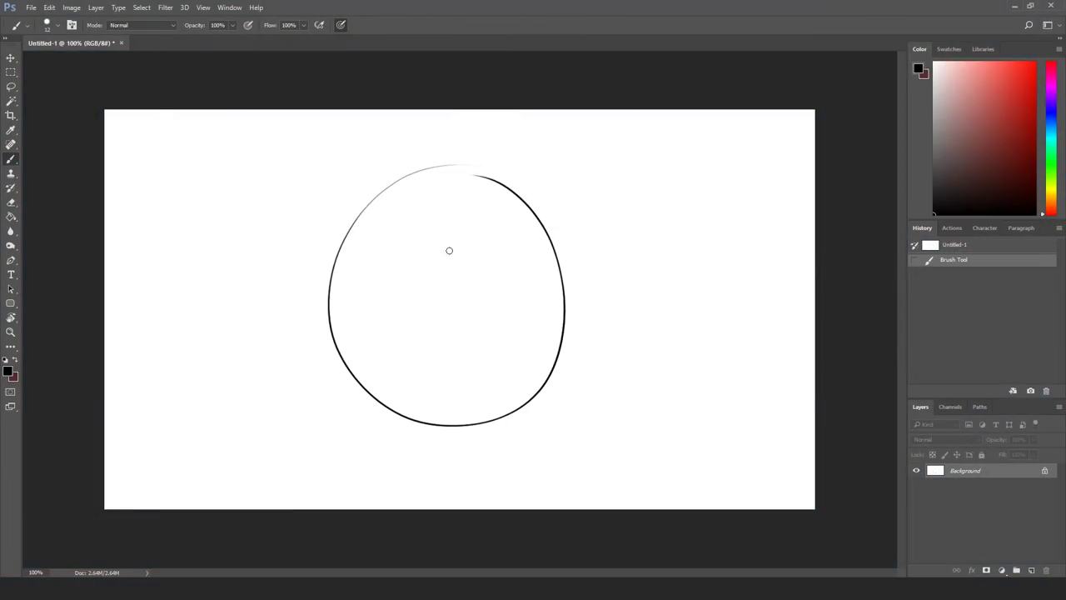
drag(450, 166, 479, 408)
drag(342, 342, 525, 283)
drag(458, 241, 581, 229)
drag(469, 284, 496, 369)
drag(510, 296, 498, 354)
drag(460, 248, 580, 235)
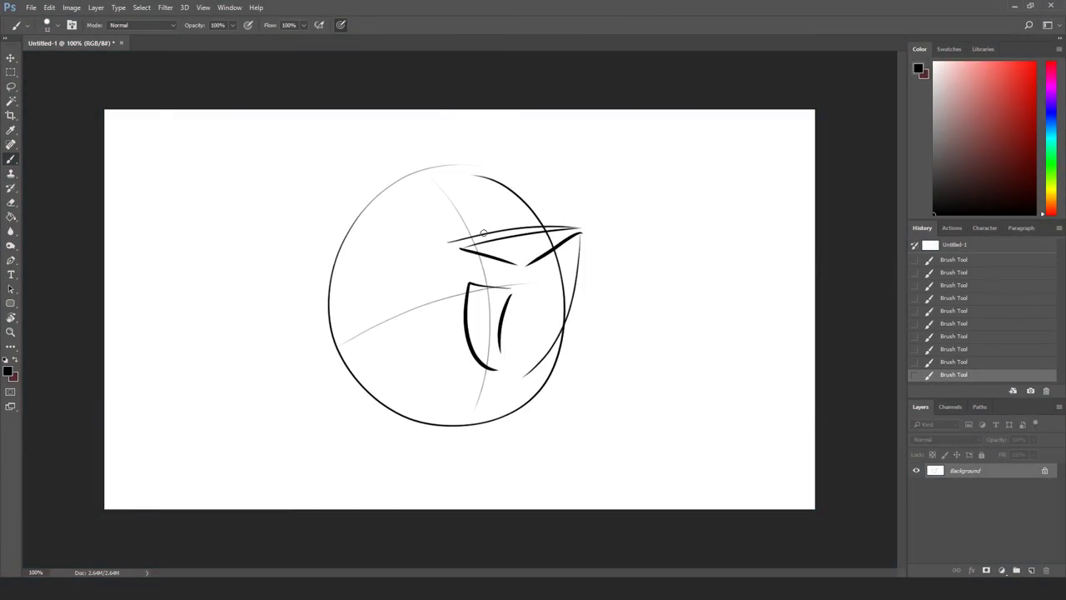
drag(398, 238, 421, 247)
drag(479, 232, 499, 222)
Add ears, fists, leg lines and a hand-lettered 'YAY!' to the sketch
drag(374, 183, 320, 321)
drag(450, 162, 533, 188)
drag(350, 442, 454, 433)
drag(554, 375, 554, 471)
drag(345, 450, 363, 508)
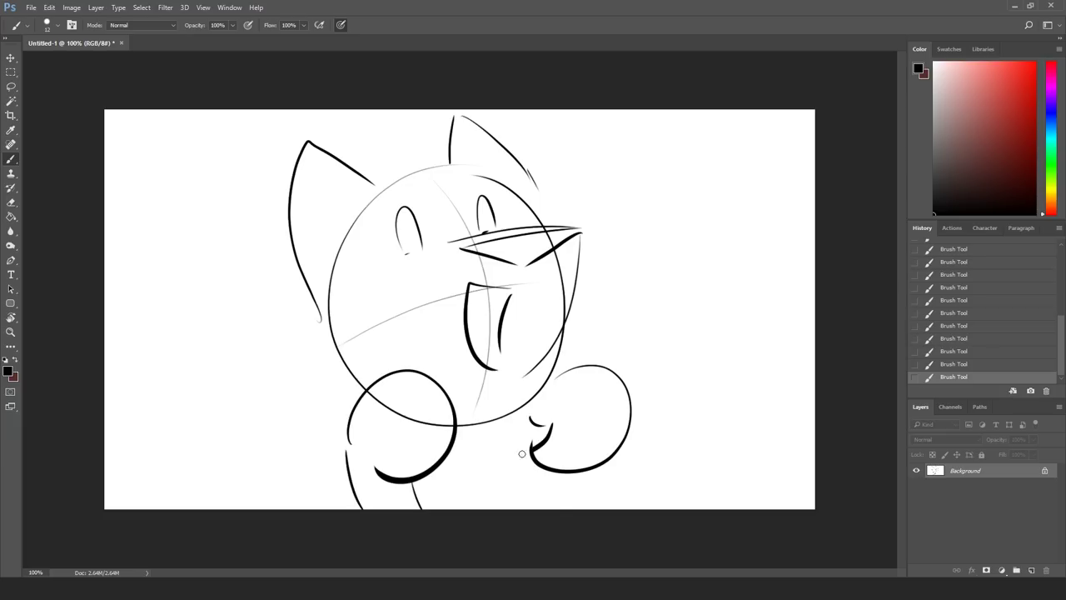
drag(518, 454, 558, 508)
drag(587, 474, 583, 508)
drag(360, 481, 338, 508)
drag(350, 218, 332, 267)
drag(492, 154, 527, 188)
drag(379, 196, 445, 154)
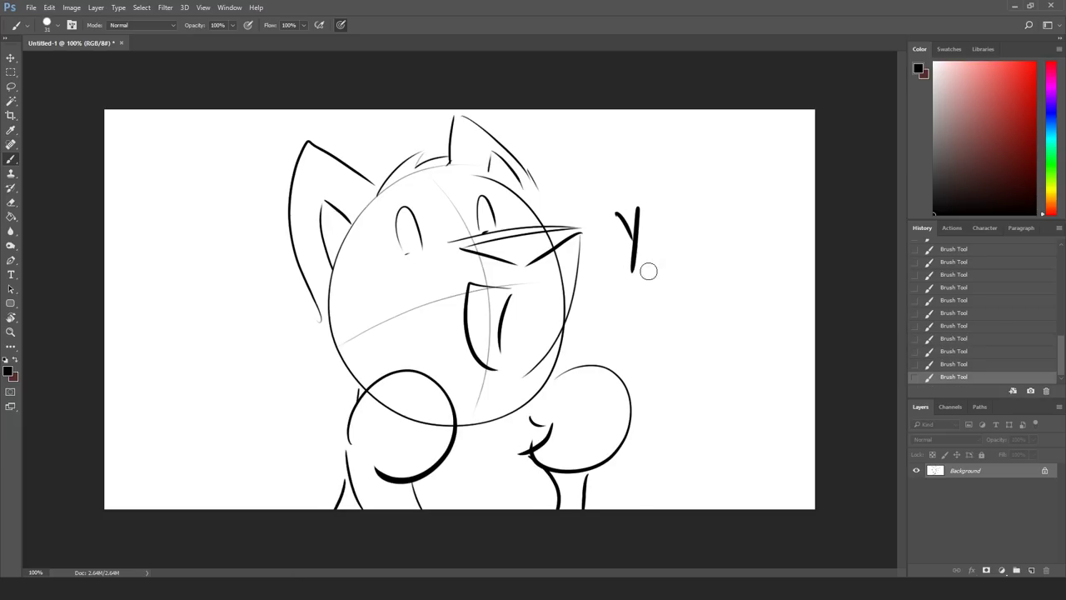